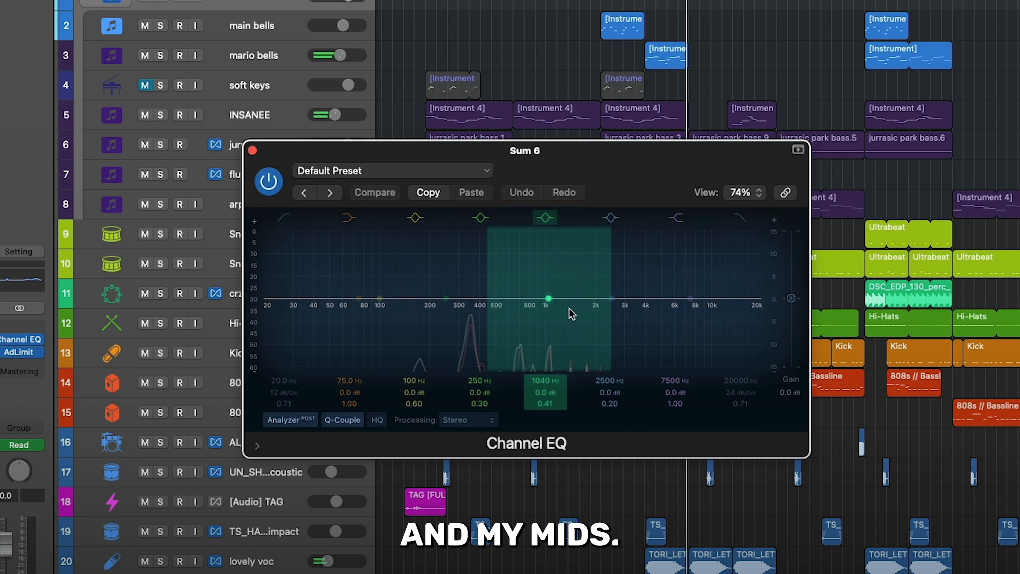
Step: Try boosting the 2500 Hz mid band in the Sum 6 Channel EQ, with its Q at 0.25
scroll(637, 268, up, 10)
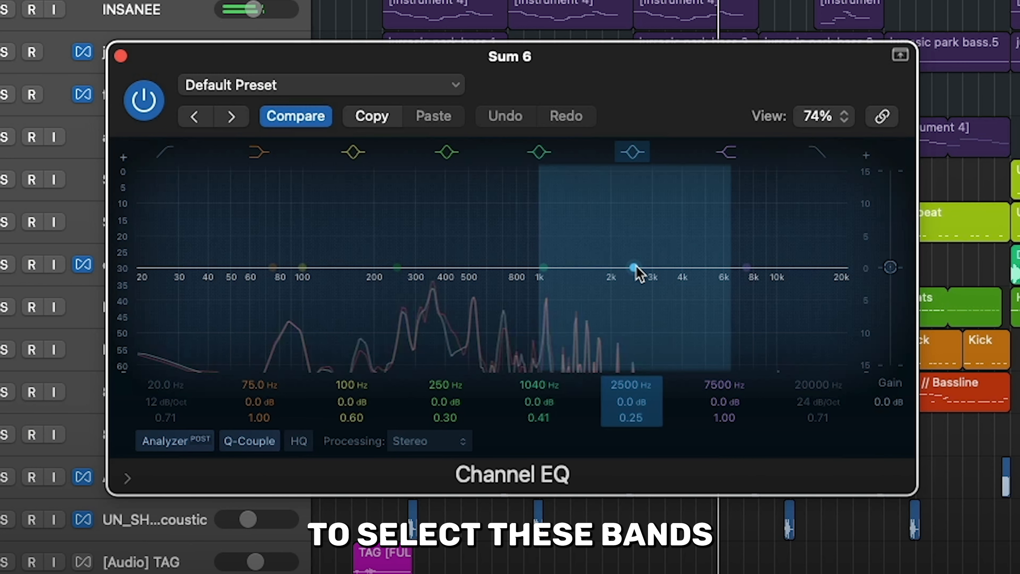
drag(637, 268, 634, 197)
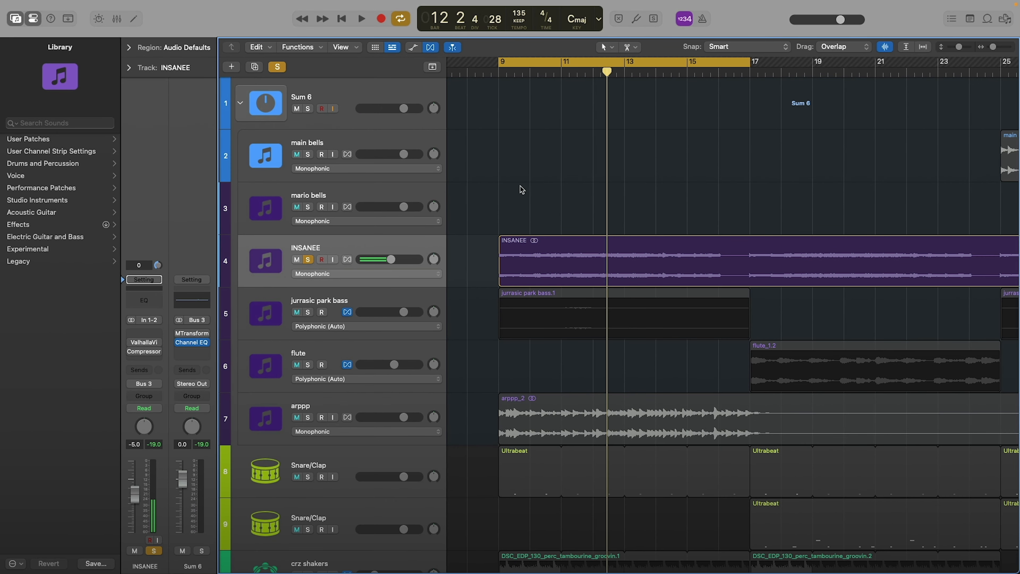
Step: Add a Channel EQ to the INSANEE track and enable its low-pass filter at about 1690 Hz with a 24 dB/Oct slope
click(148, 300)
click(765, 193)
key(space)
drag(785, 298, 592, 297)
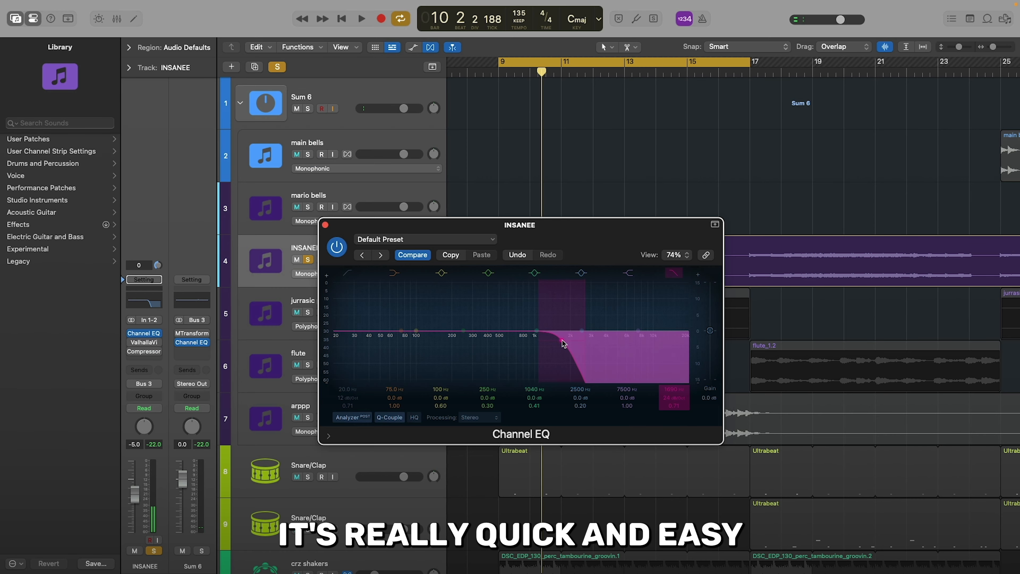
drag(564, 225, 768, 143)
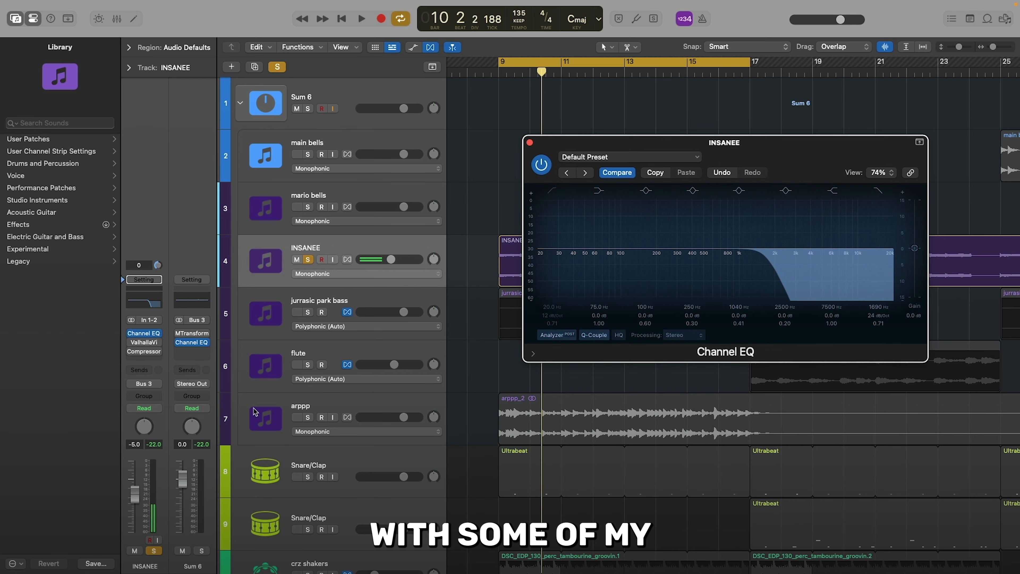
Step: Play the song and switch INSANEE's Channel EQ off and back on to compare the sound
click(365, 207)
key(space)
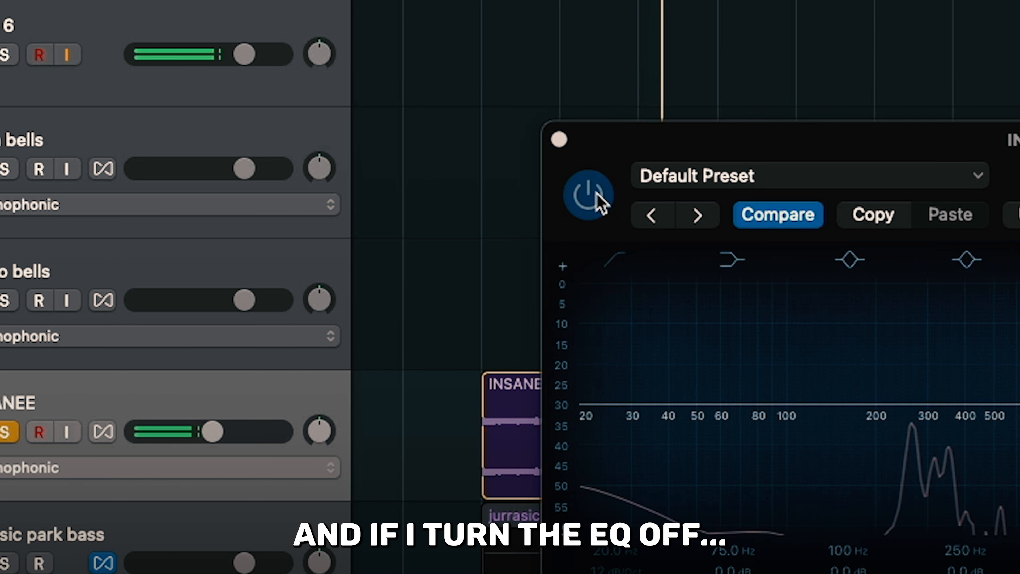
click(545, 165)
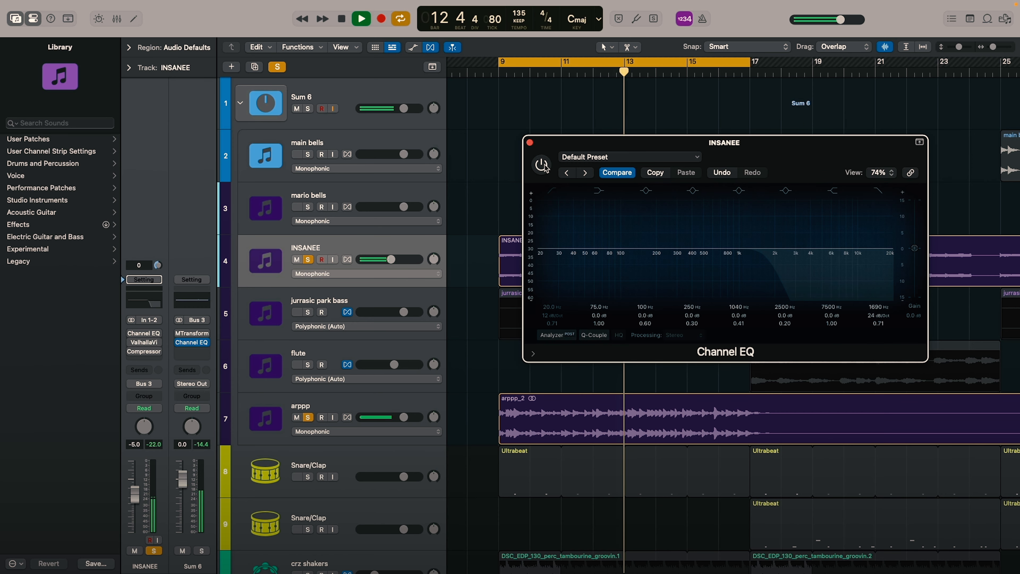
key(space)
click(544, 164)
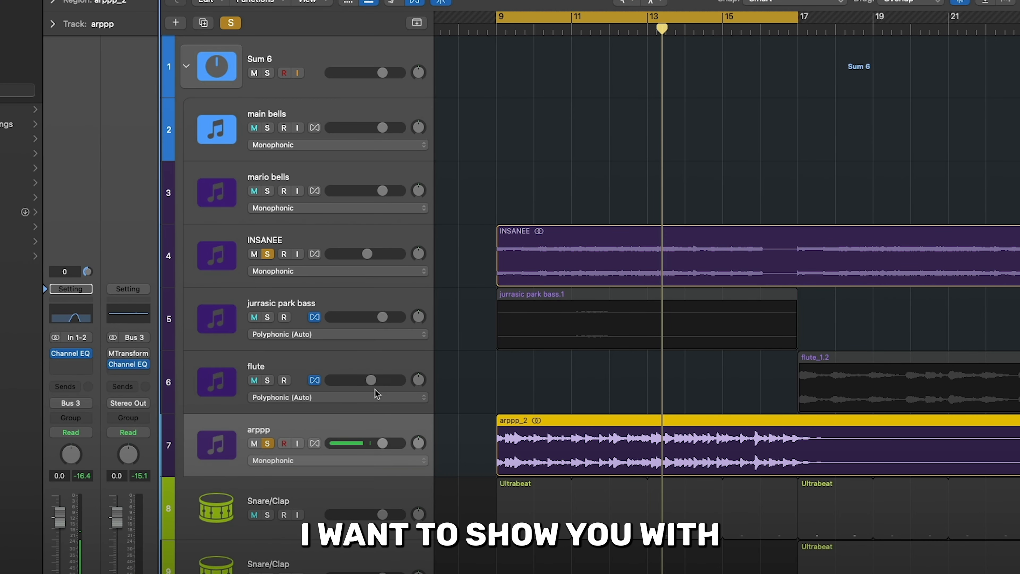
Step: Open the Channel EQ of the arppp track and listen to the track with the EQ bypassed
click(76, 320)
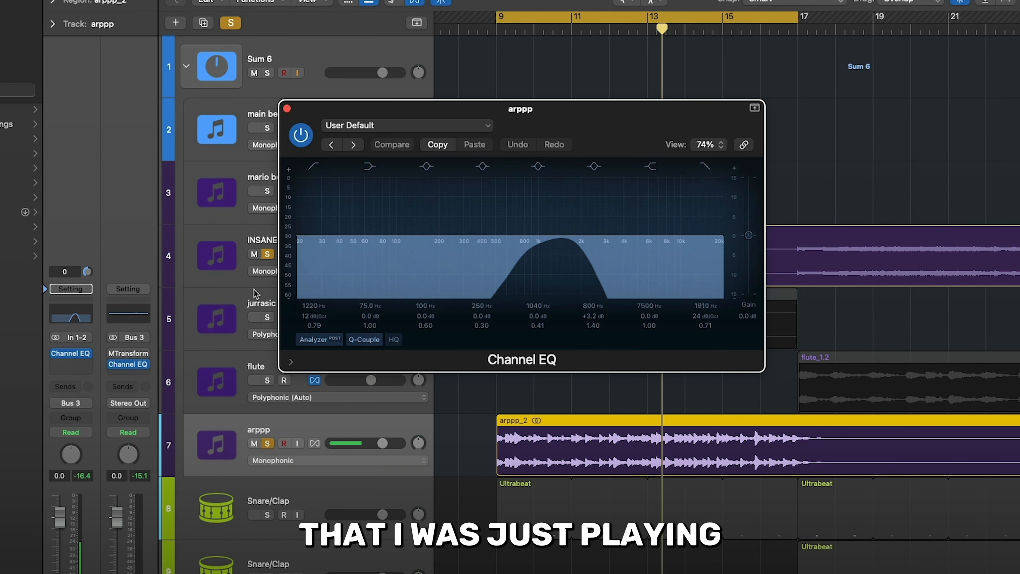
drag(584, 126, 583, 140)
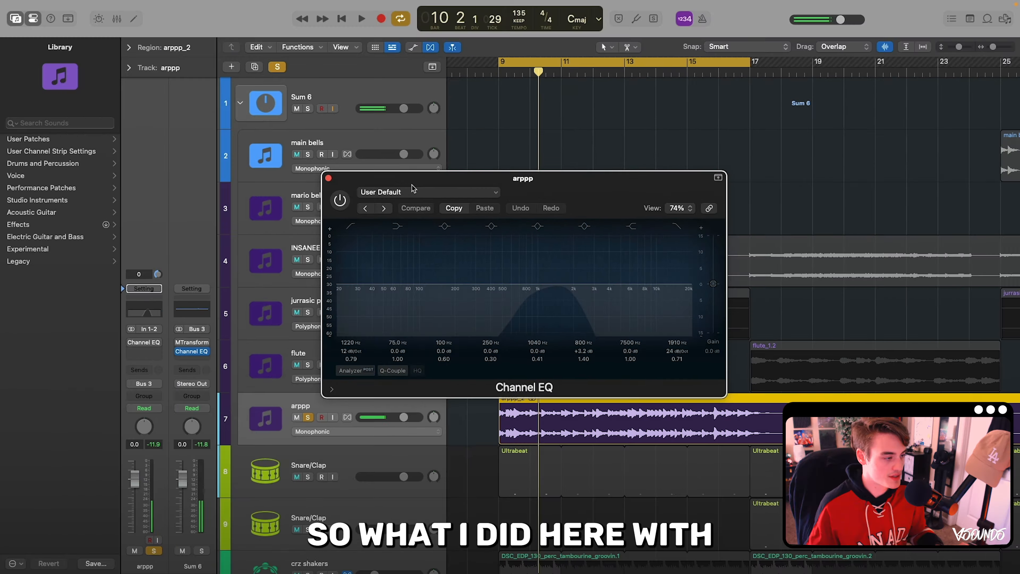
key(space)
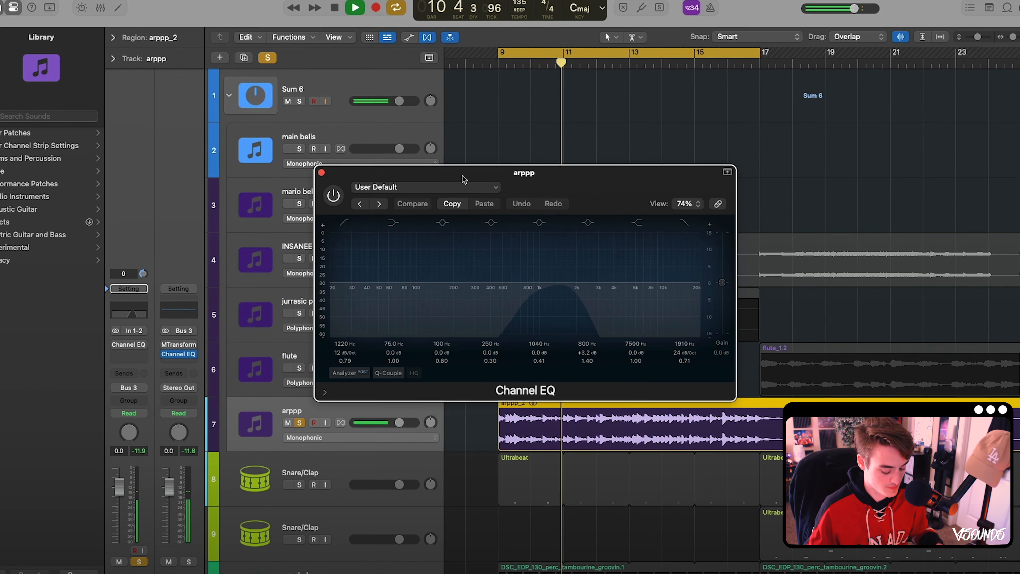
key(space)
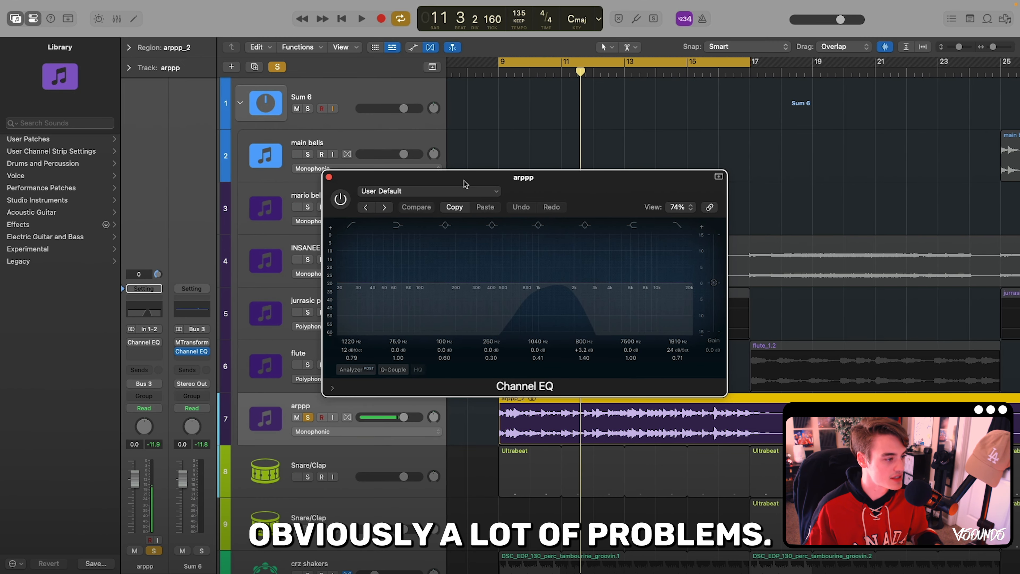
drag(464, 178, 461, 215)
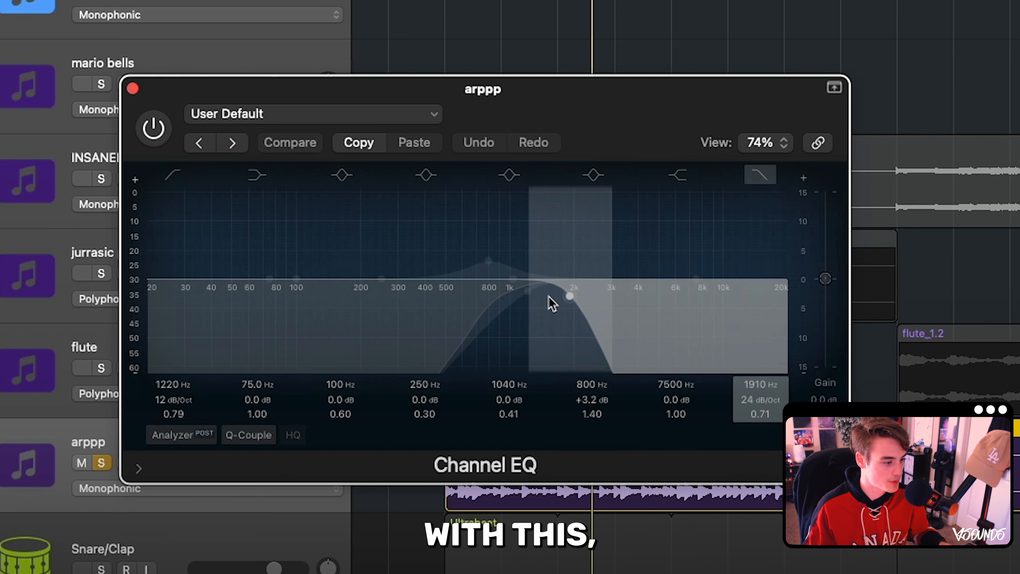
Step: Re-enable the arppp Channel EQ, play the filtered sound and move the EQ window clear of the tracks
click(153, 128)
key(space)
key(space)
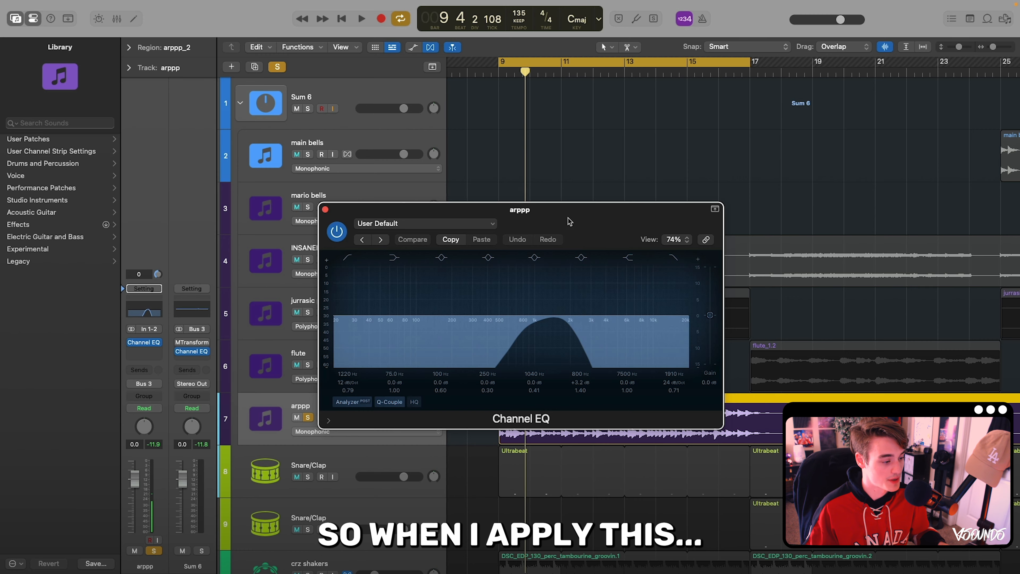
drag(571, 90, 710, 0)
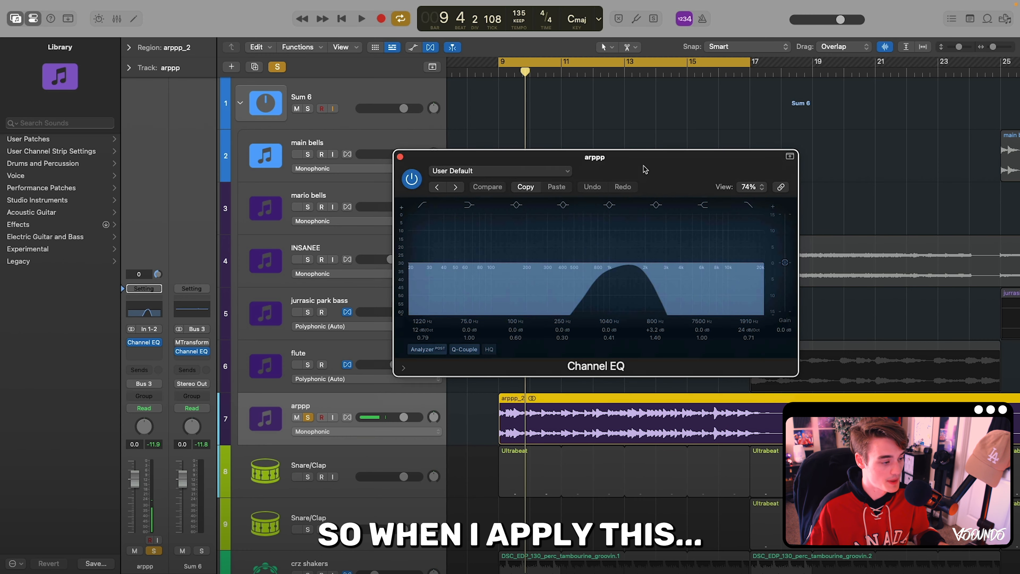
Step: Recall the default settings of the arppp Channel EQ and enable its low-pass filter at about 2020 Hz
click(358, 194)
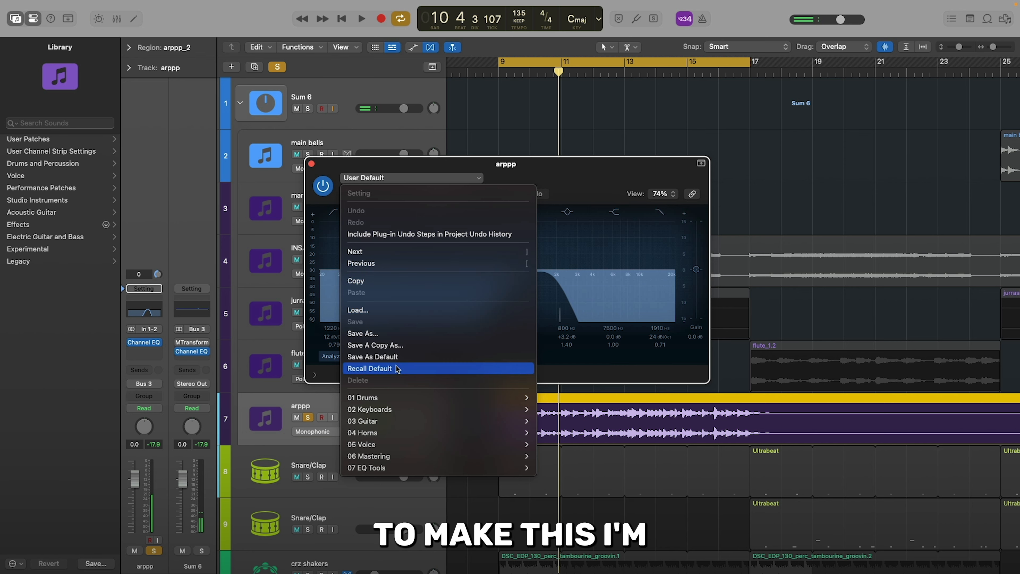
click(386, 369)
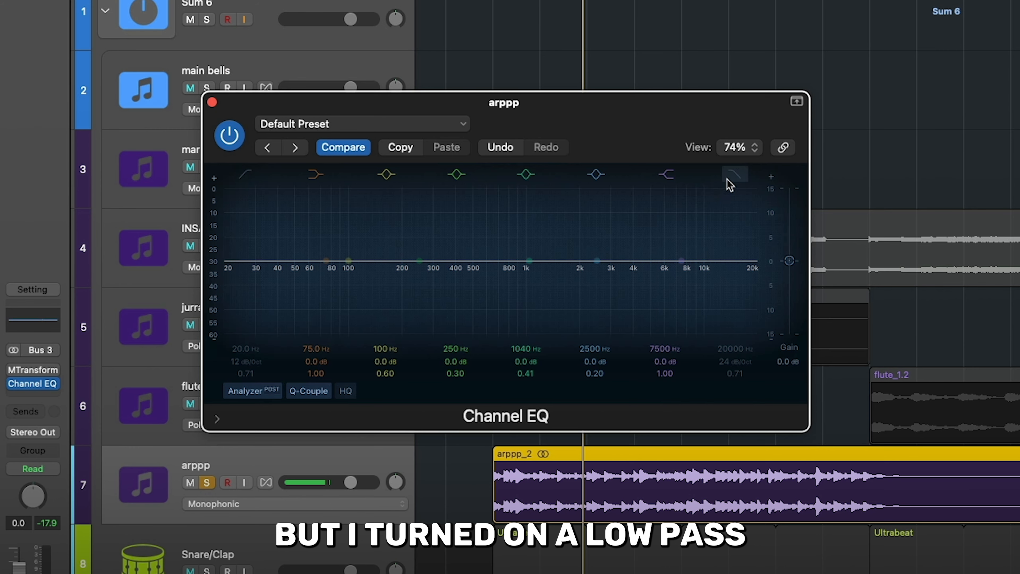
click(661, 212)
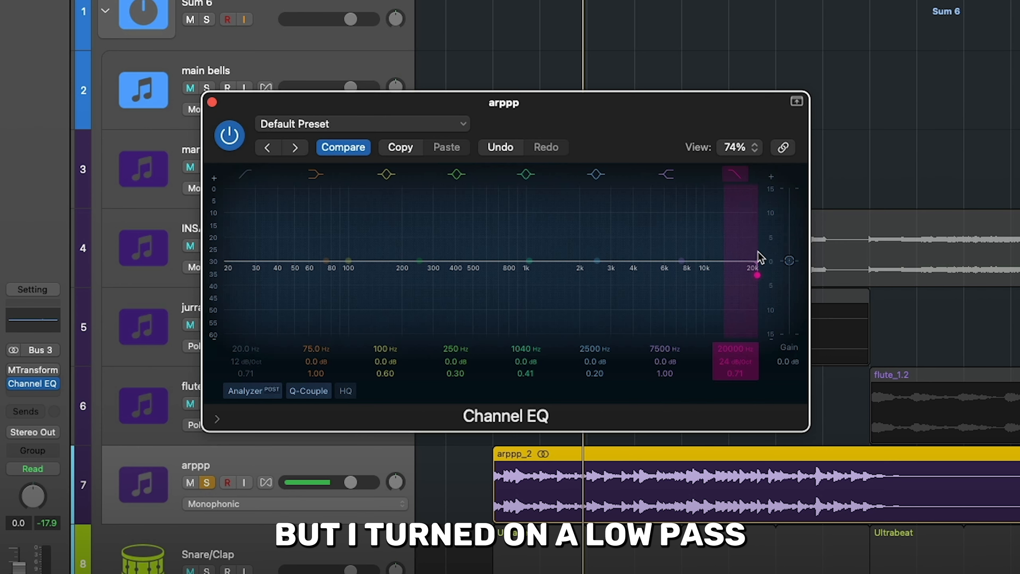
drag(757, 275, 581, 275)
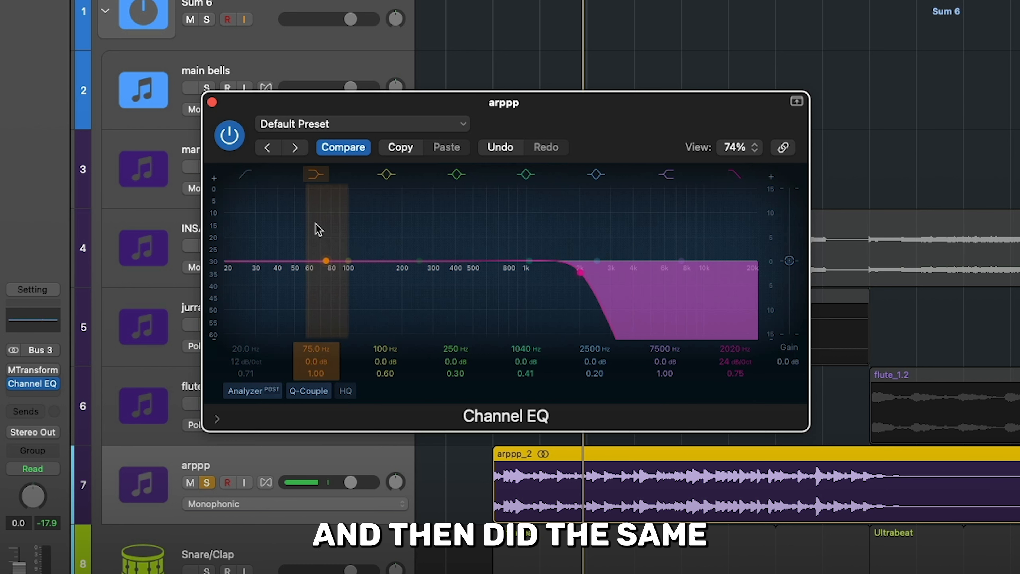
Step: Enable the high-pass filter in the arppp Channel EQ, set it to about 1 kHz at 24 dB/Oct and lower its resonance
click(247, 176)
drag(226, 276, 468, 249)
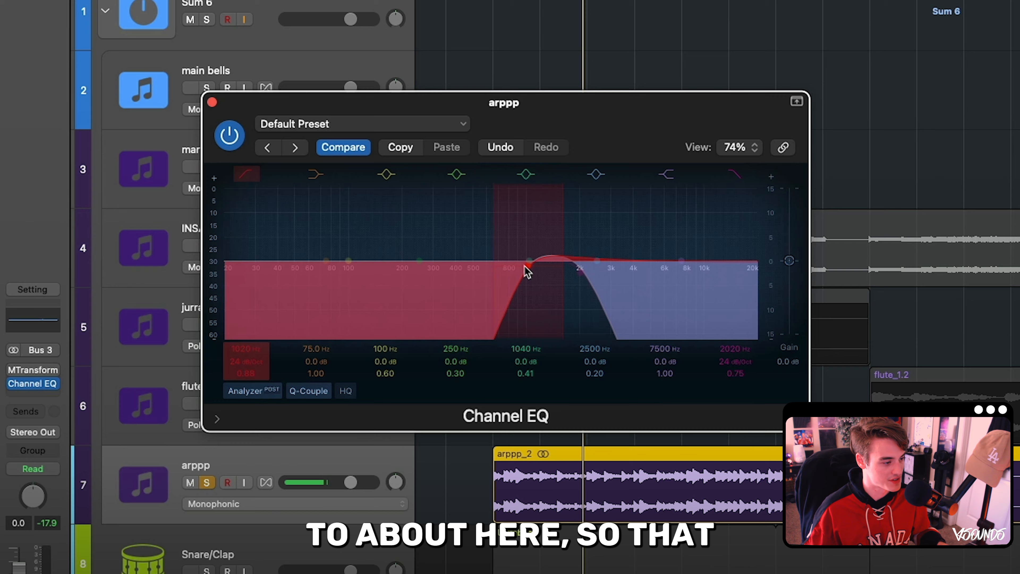
drag(524, 266, 517, 289)
key(space)
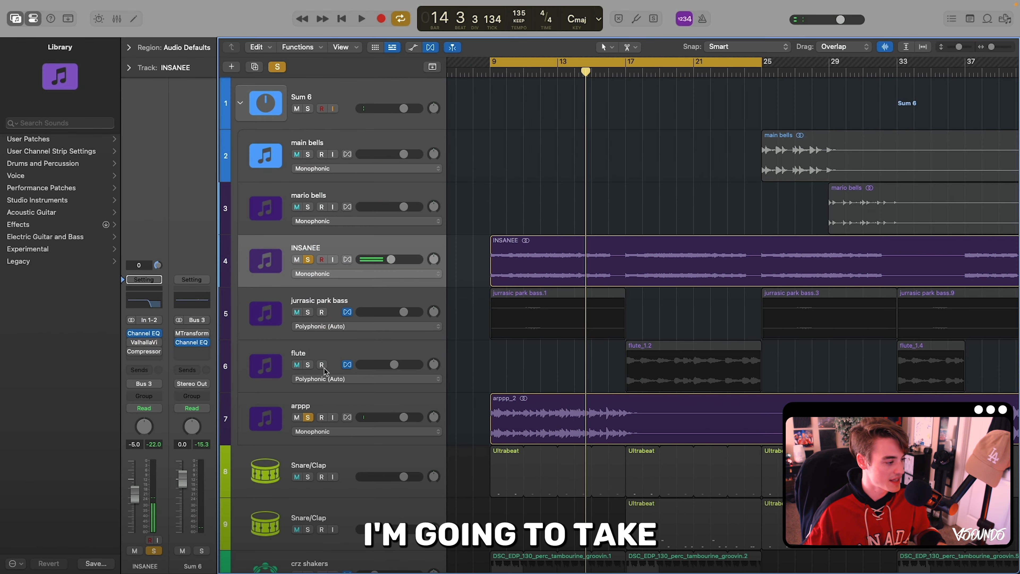
Step: Solo the flute track and play it with its Channel EQ bypassed, cycling bars 17 to 25
click(327, 353)
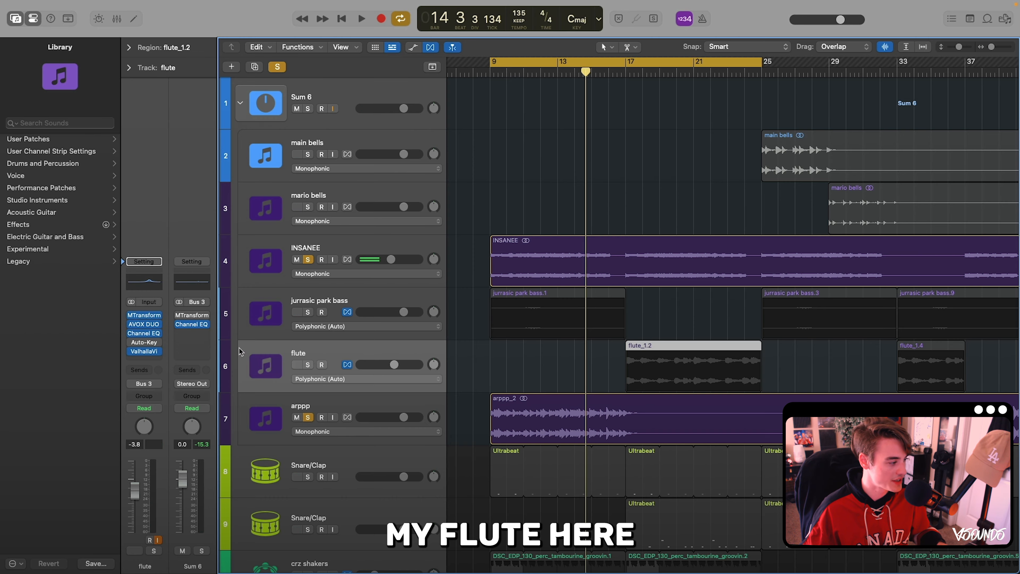
mouse_move(132, 337)
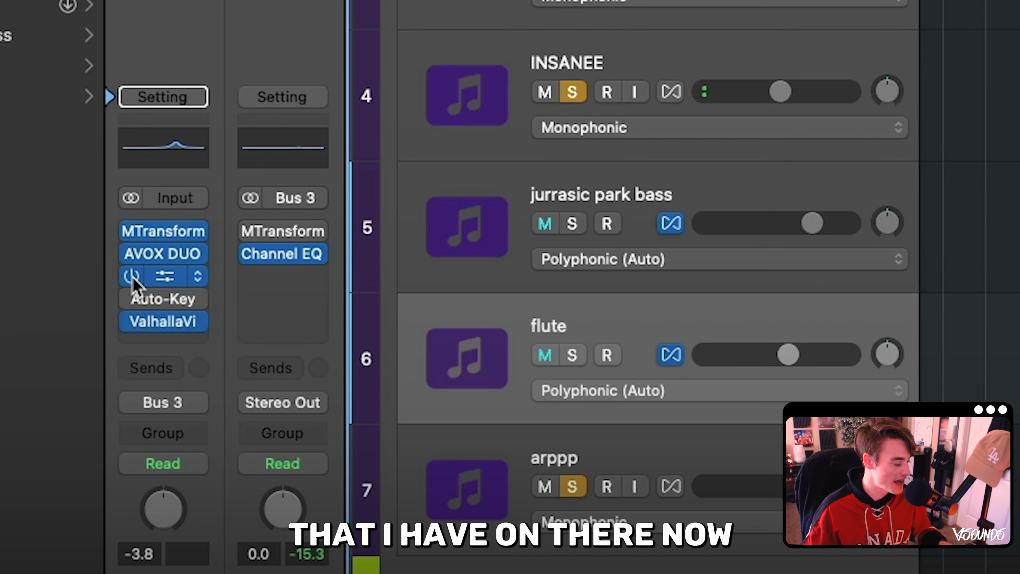
click(573, 355)
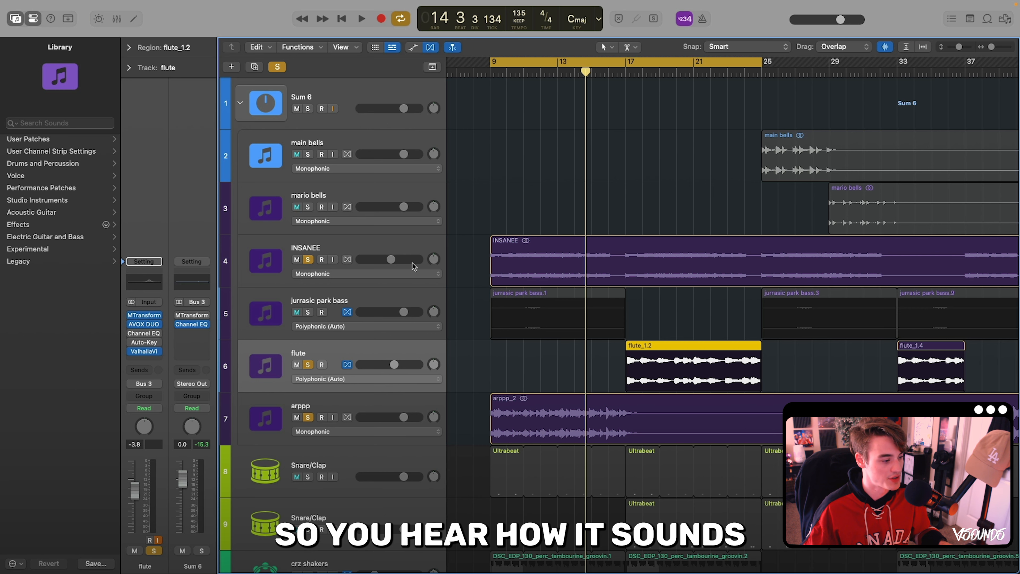
click(628, 72)
click(632, 63)
key(space)
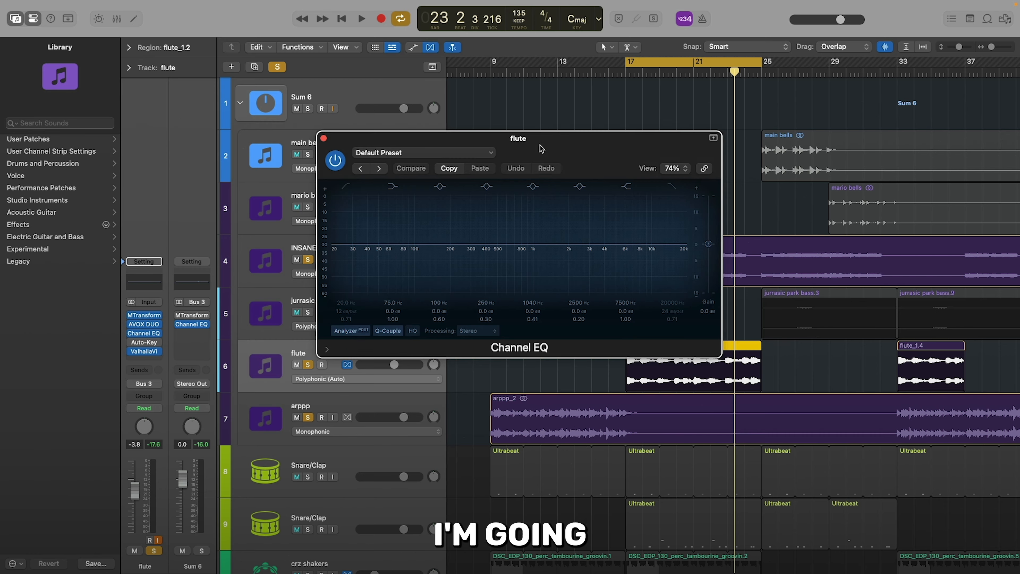
Step: During playback, cut the flute Channel EQ's 1040 Hz band to about -11.5 dB at 815 Hz with a Q of 1.20
drag(544, 138, 494, 217)
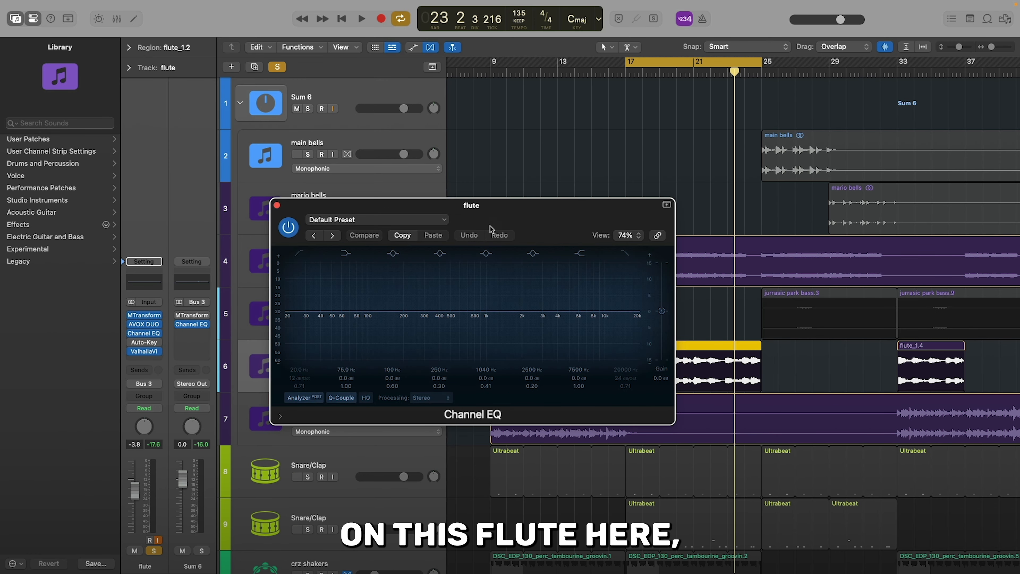
key(space)
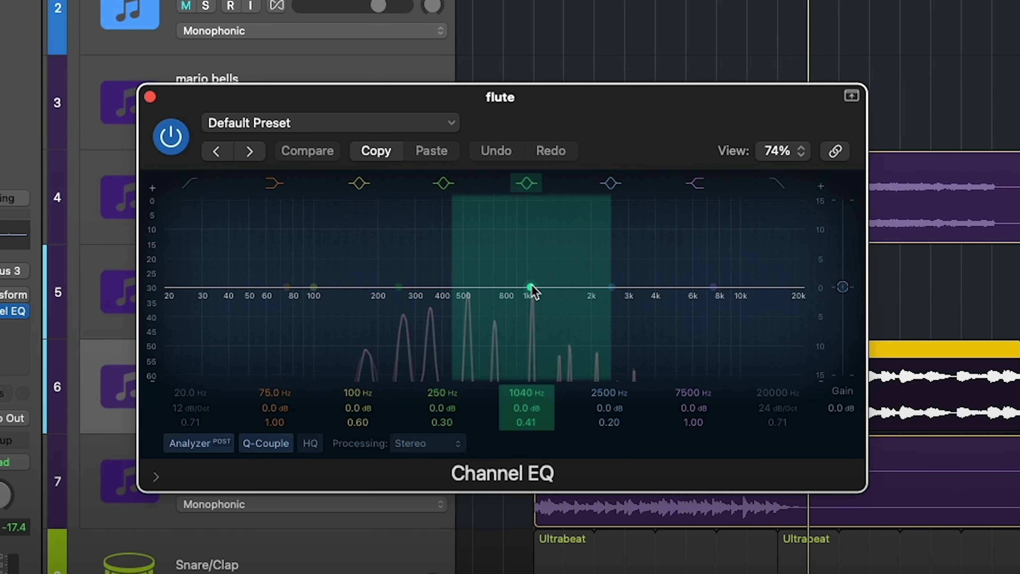
drag(533, 288, 500, 352)
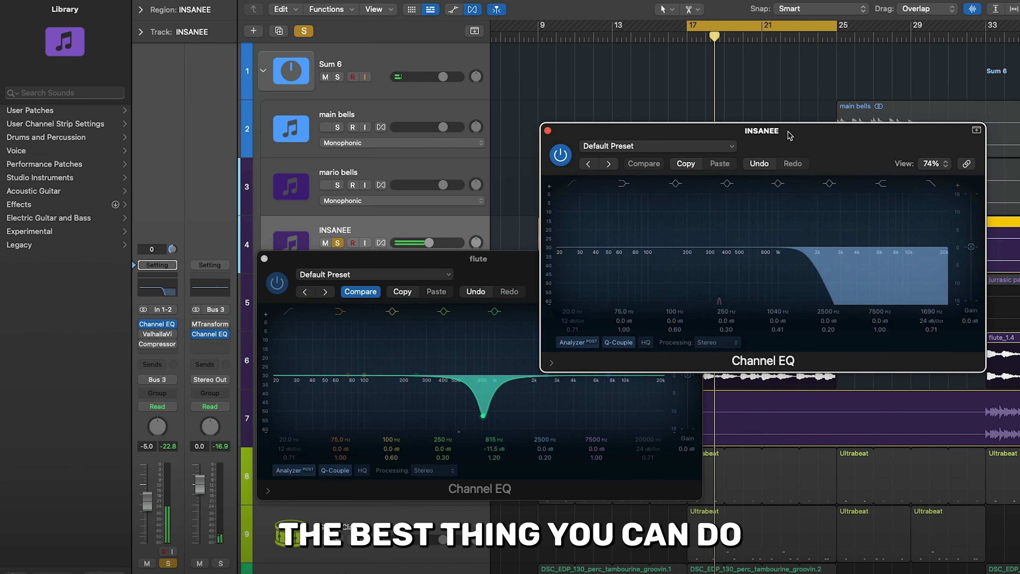
Step: Arrange the INSANEE and flute Channel EQ windows one above the other to compare their frequencies
drag(788, 136, 516, 25)
drag(557, 280, 567, 312)
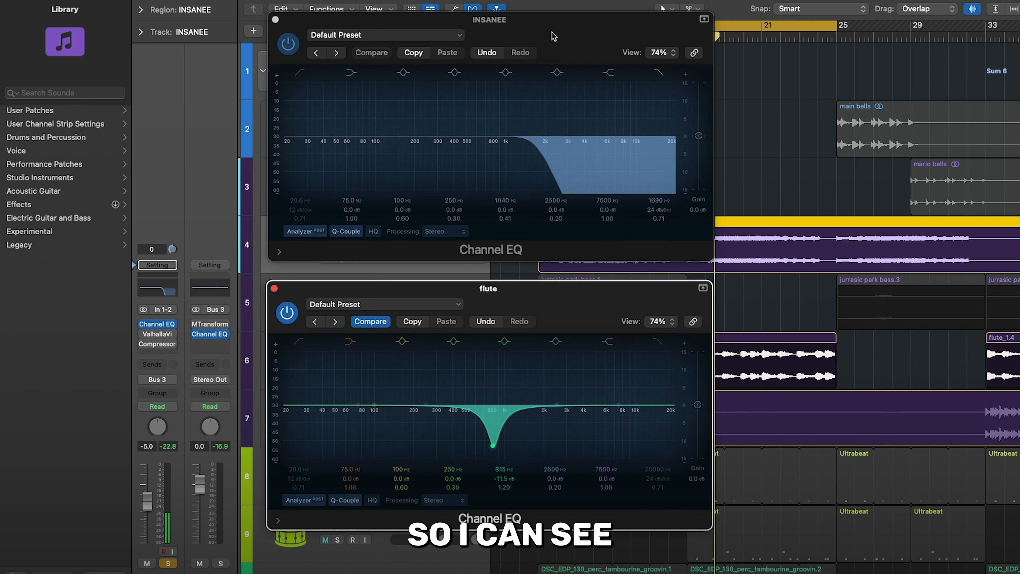
drag(552, 31, 544, 28)
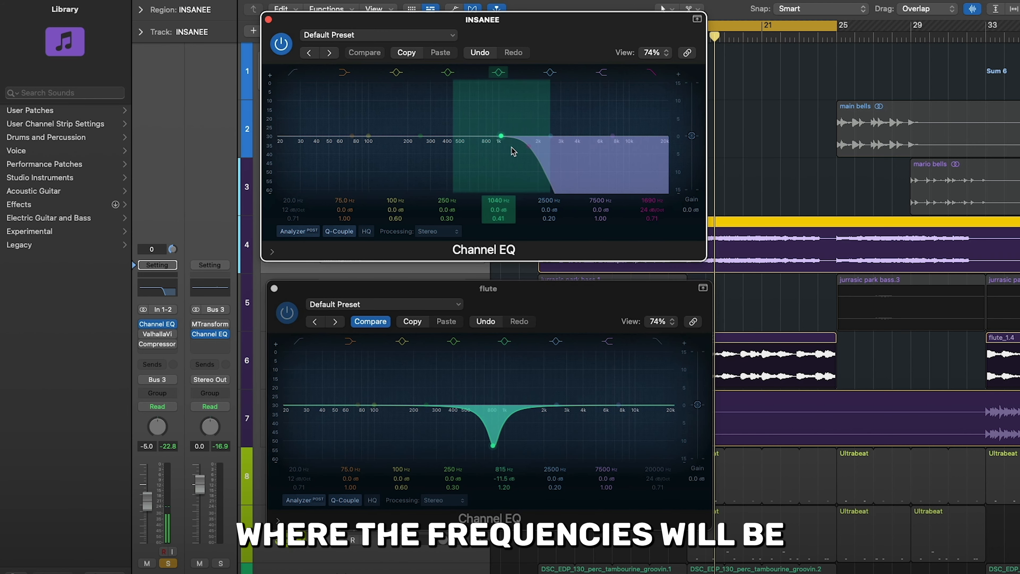
drag(565, 304, 566, 309)
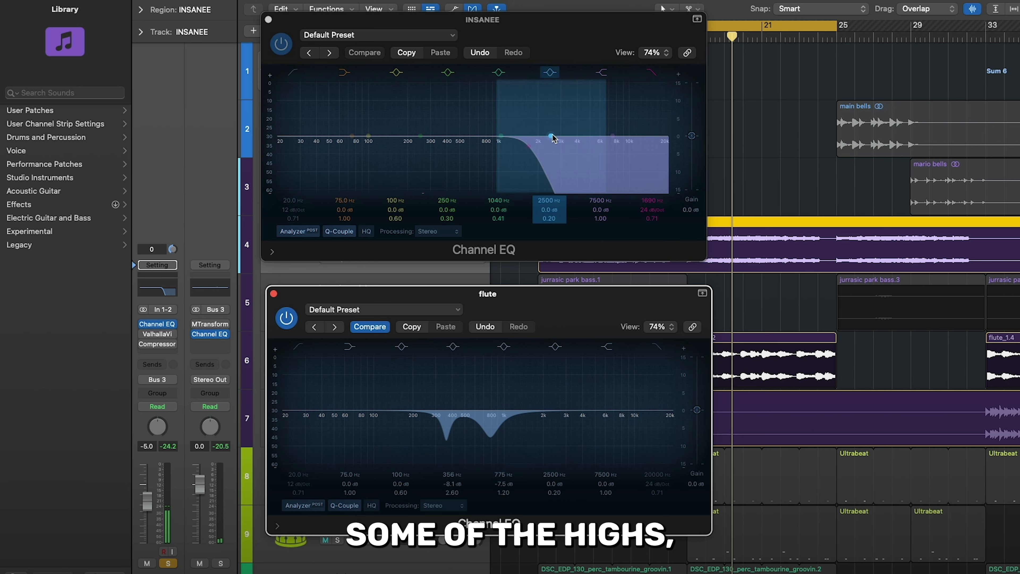
Step: Boost the flute EQ by about 4.5 dB at 2260 Hz with a Q of 1.40, and deepen its low-mid cut near 378 Hz
drag(556, 411, 579, 400)
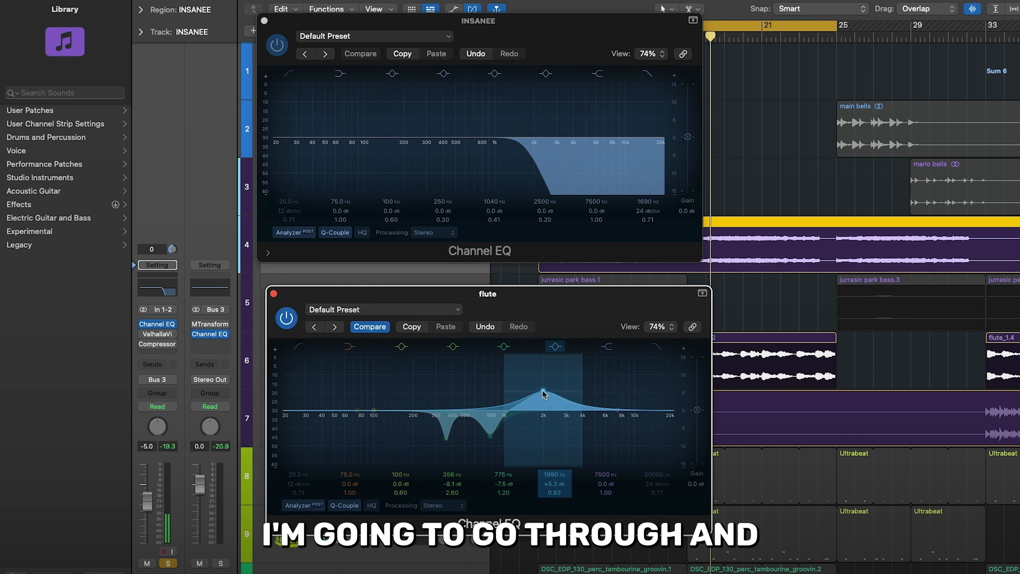
mouse_move(543, 394)
mouse_down()
mouse_move(575, 394)
mouse_move(551, 396)
mouse_up()
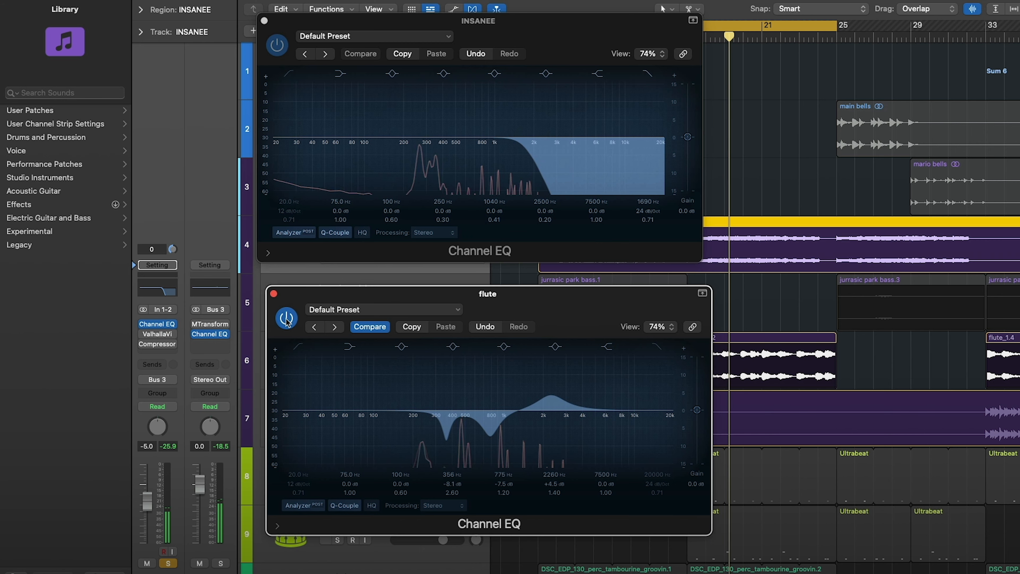
drag(445, 439, 451, 447)
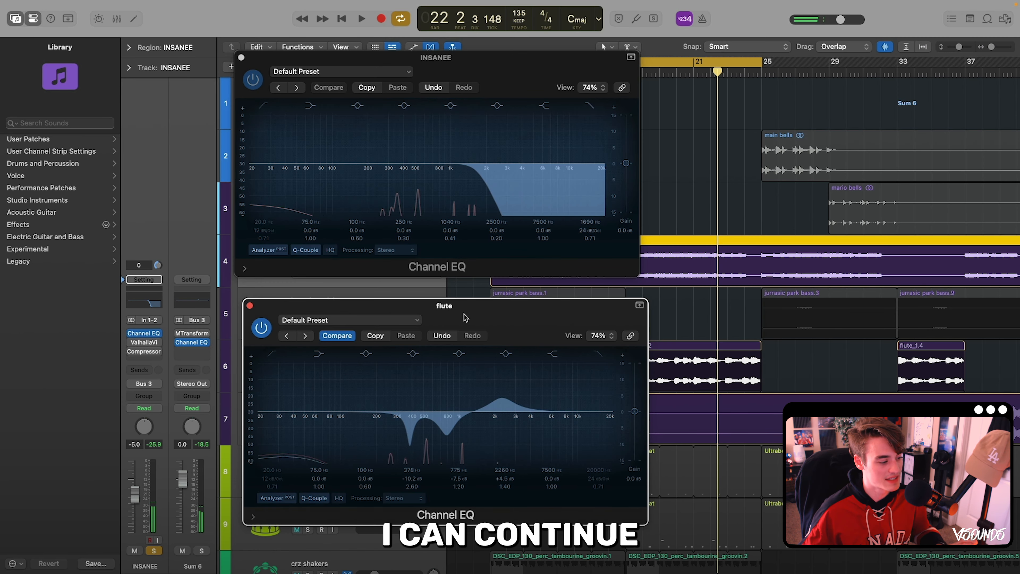
drag(410, 444, 409, 440)
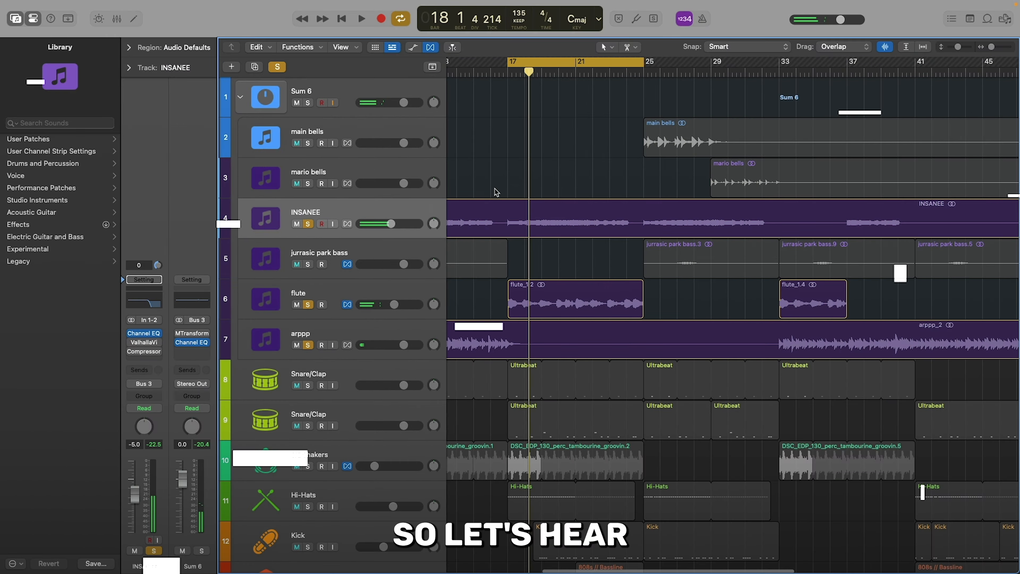
Step: Select the flute track in the arrangement to bring up its channel strip
scroll(513, 183, left, 1)
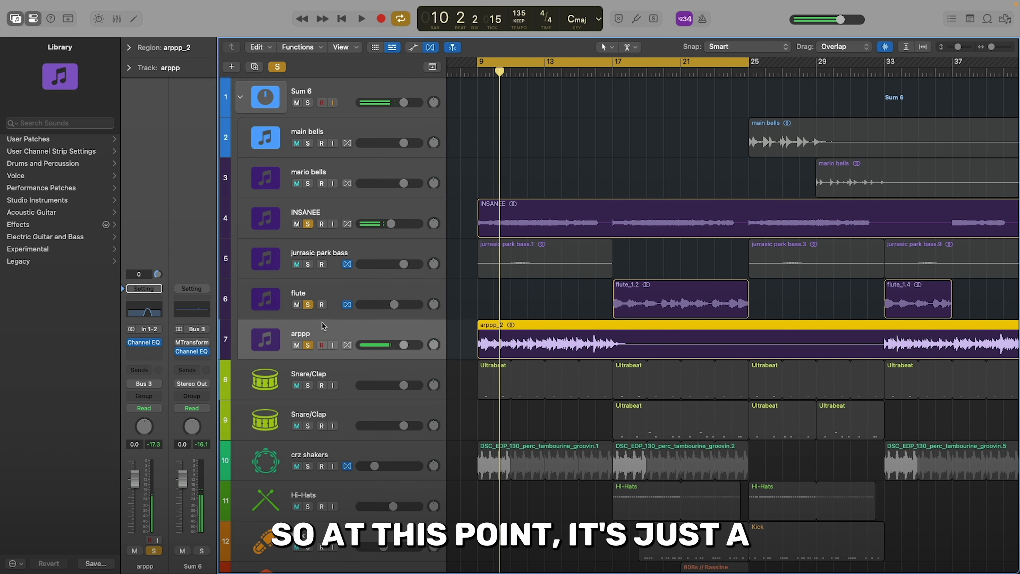
click(361, 288)
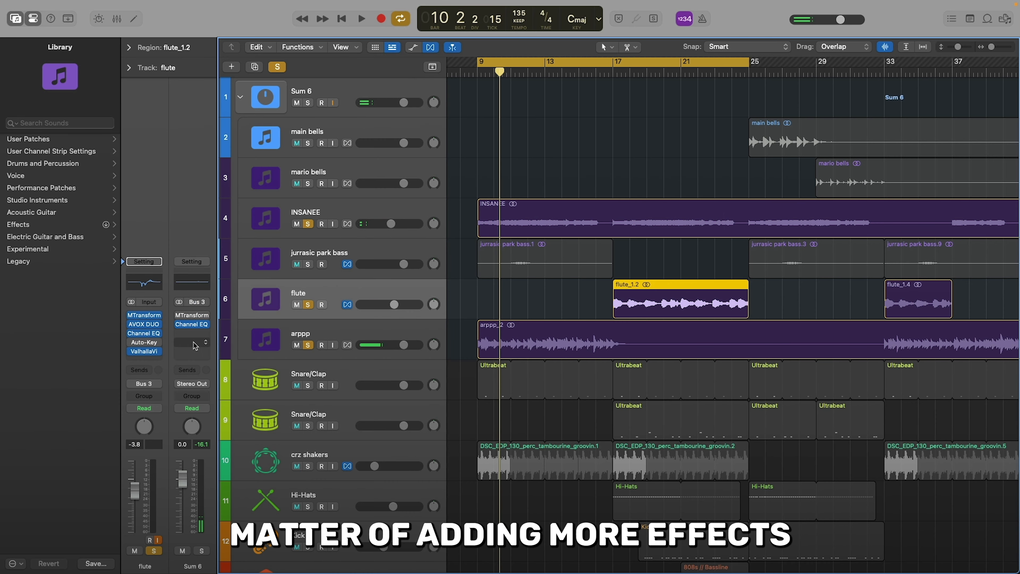